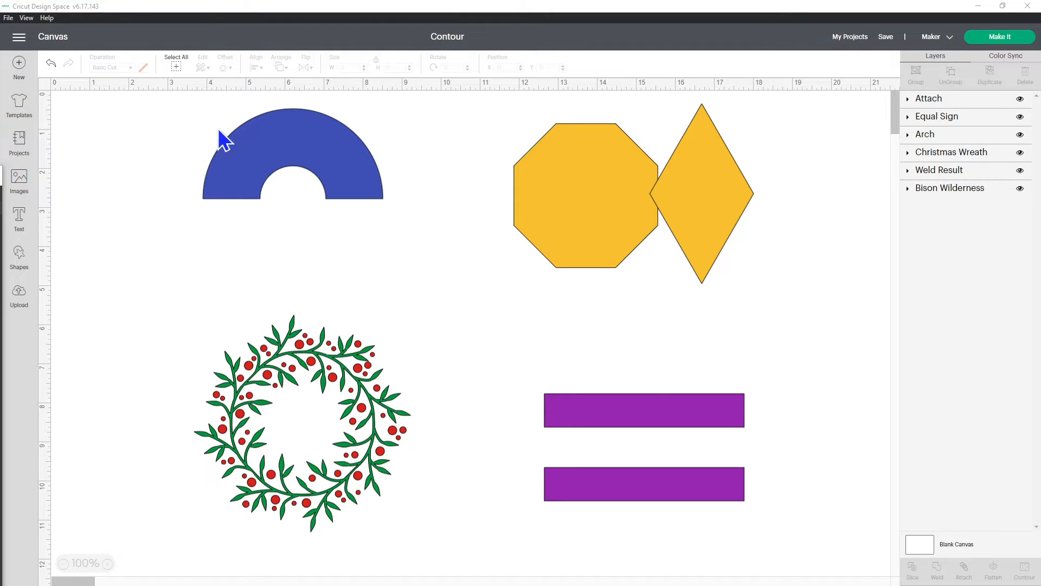
Step: Hide the blue arch from the canvas and make it visible again
{"action": "left_click", "coordinate": [301, 131]}
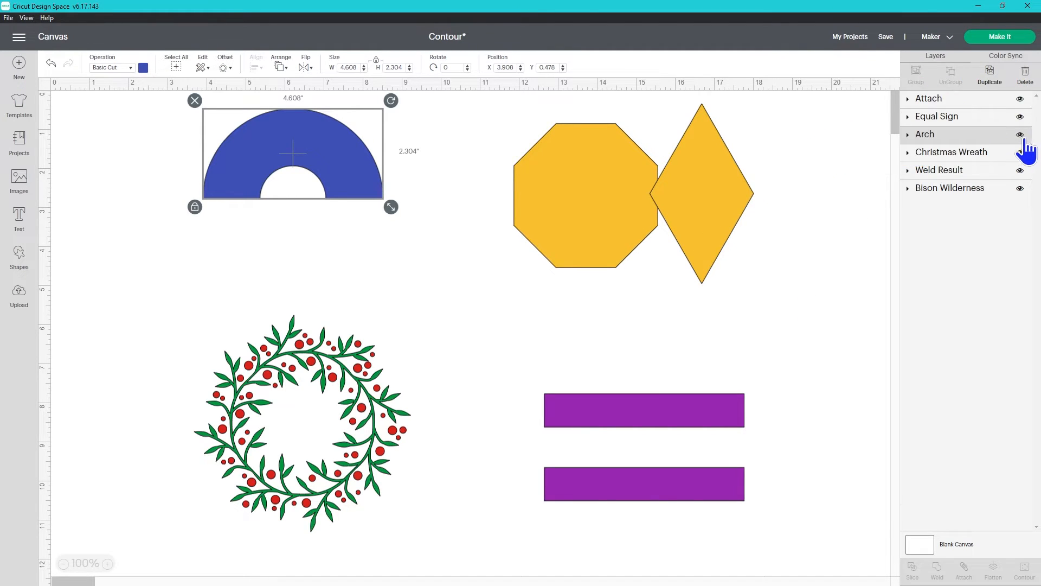
{"action": "left_click", "coordinate": [1020, 134]}
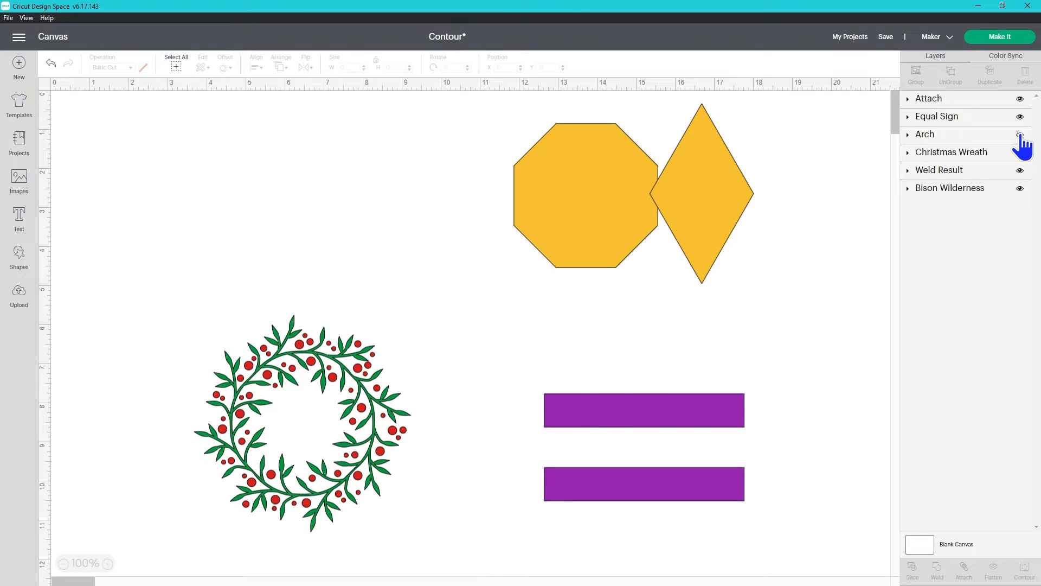
{"action": "left_click", "coordinate": [1020, 135]}
Step: Expand the layers of the attached octagon and diamond to inspect the shapes they contain
{"action": "left_click", "coordinate": [691, 235]}
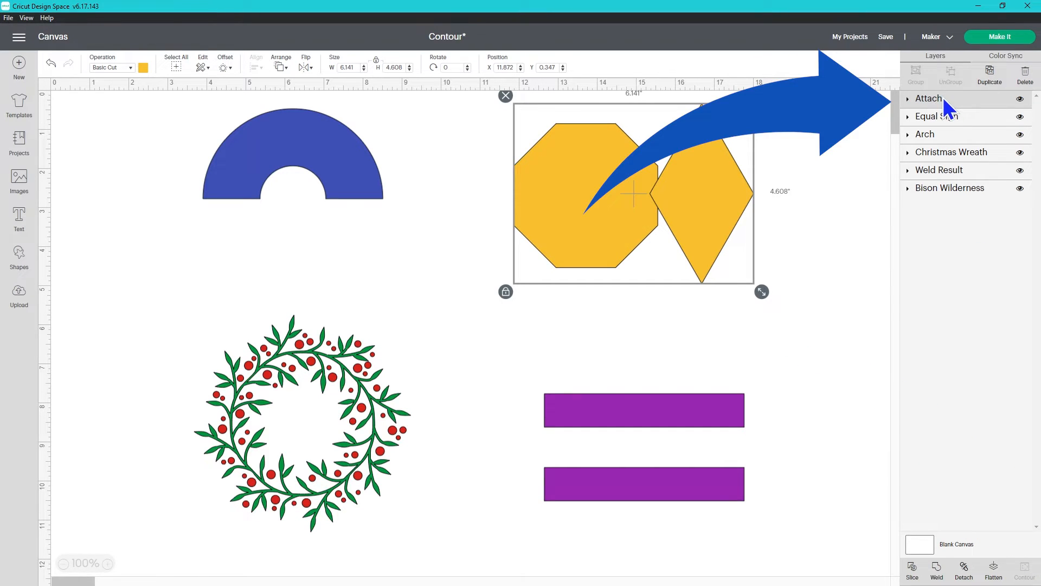
{"action": "left_click", "coordinate": [912, 103]}
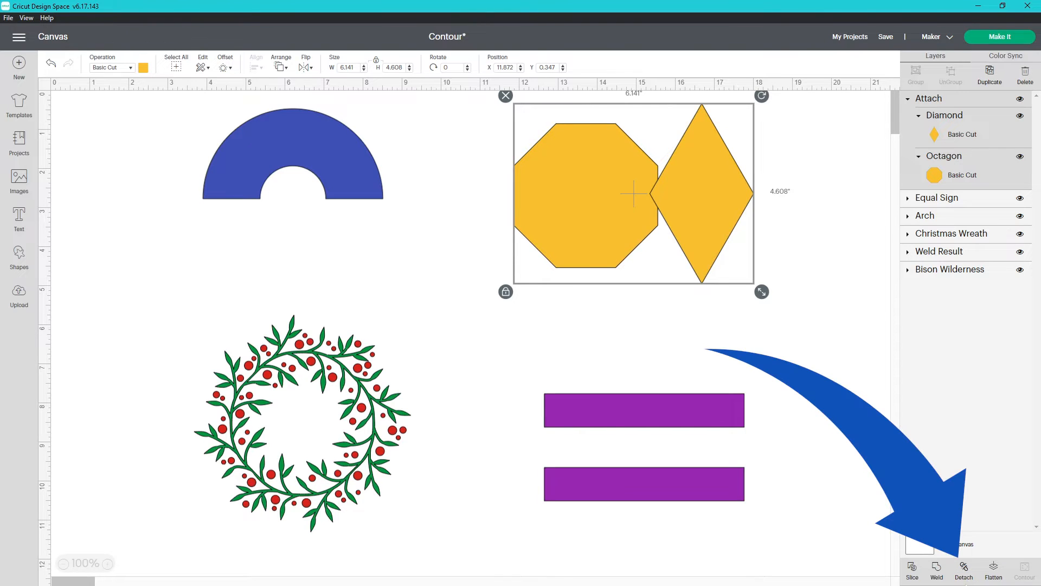
{"action": "left_click", "coordinate": [1020, 116]}
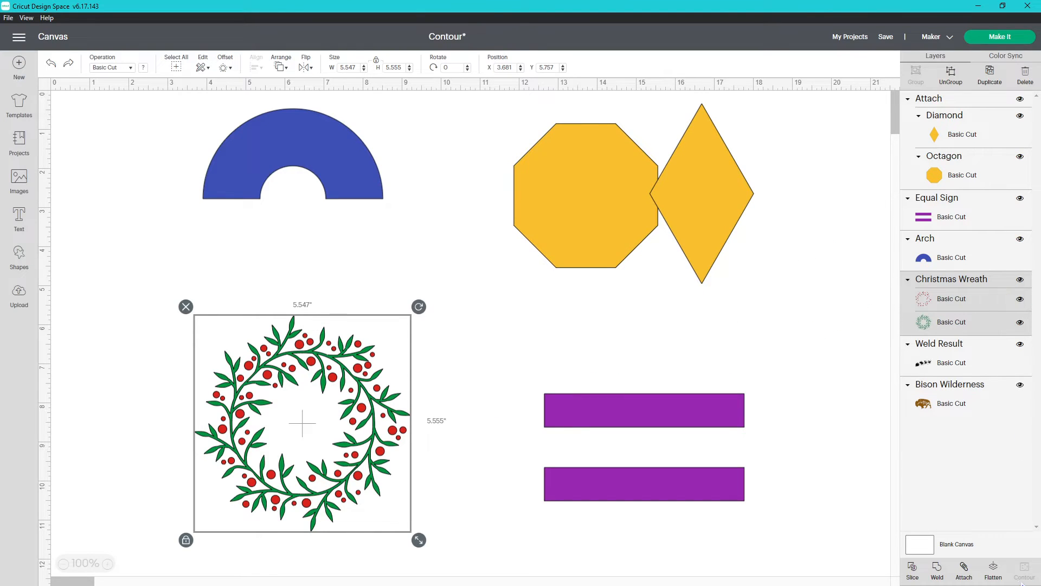
Step: Ungroup the Christmas Wreath so its berries and leaves are separate layers, and check Contour availability for the berries and equal sign
{"action": "left_click", "coordinate": [958, 77]}
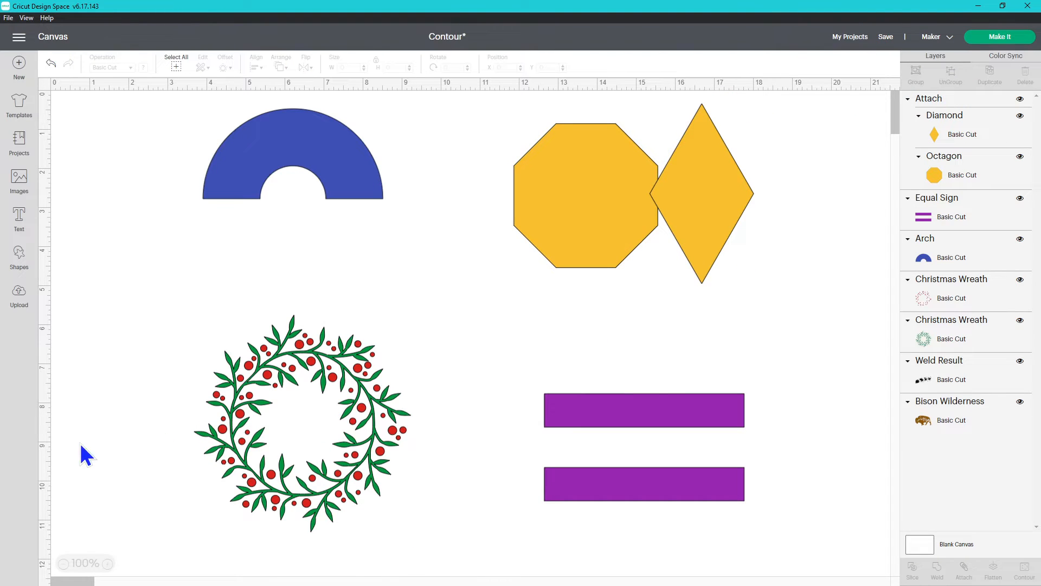
{"action": "left_click", "coordinate": [402, 429]}
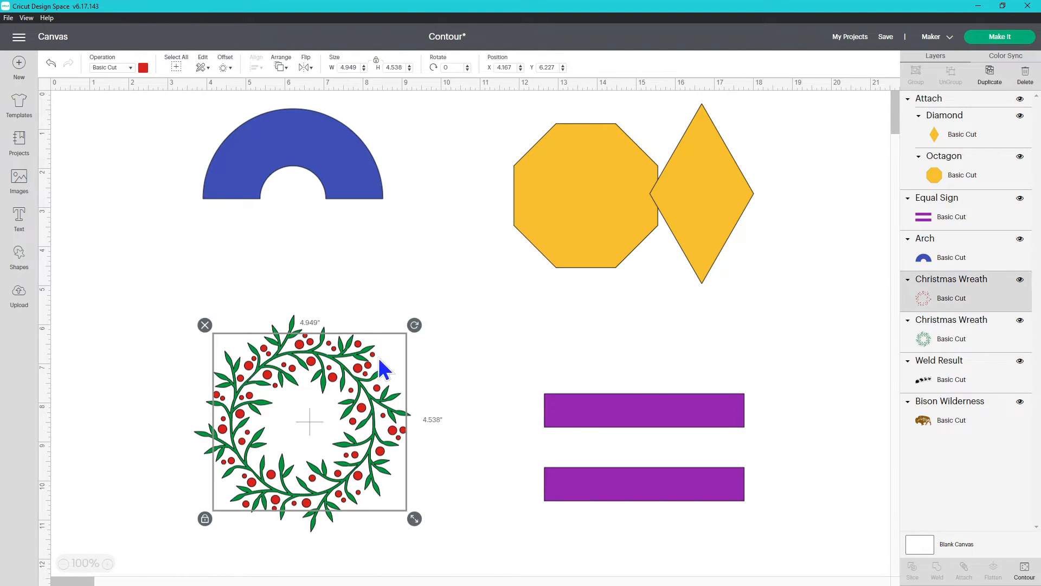
{"action": "left_click", "coordinate": [714, 423]}
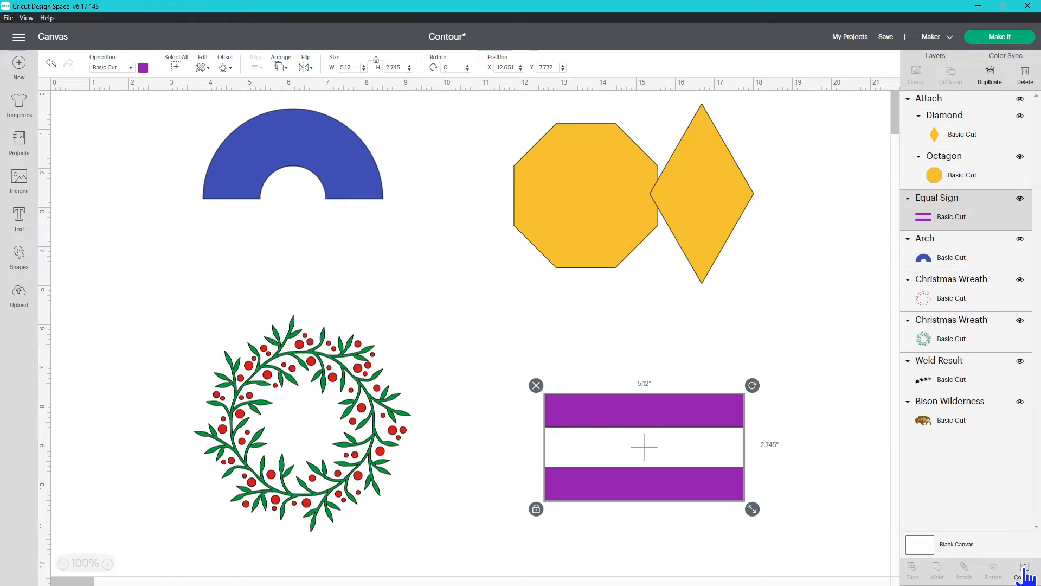
{"action": "left_click", "coordinate": [555, 360]}
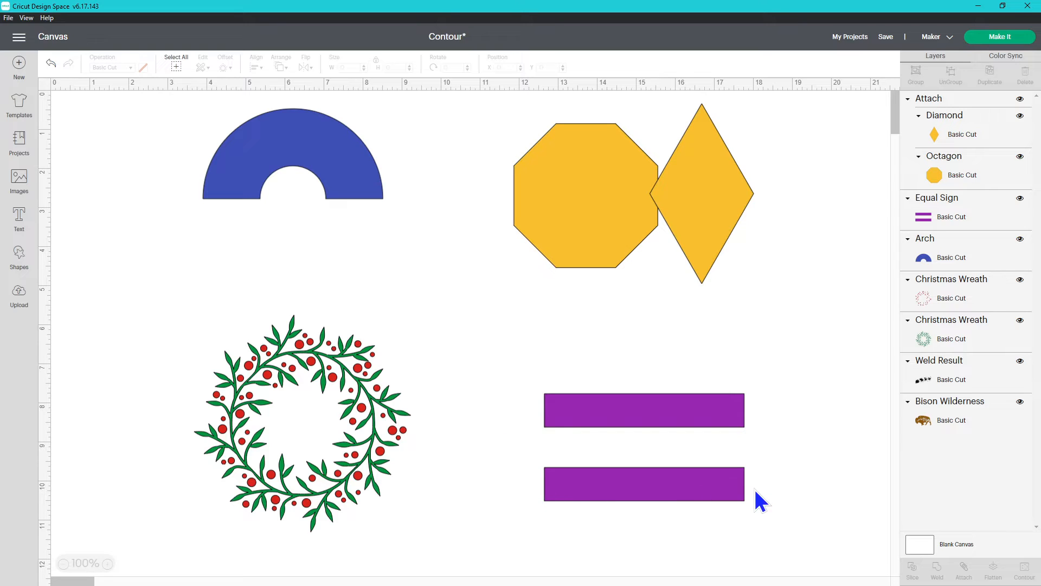
Step: Use Contour to hide the lower bar of the purple equal sign
{"action": "left_click", "coordinate": [625, 421]}
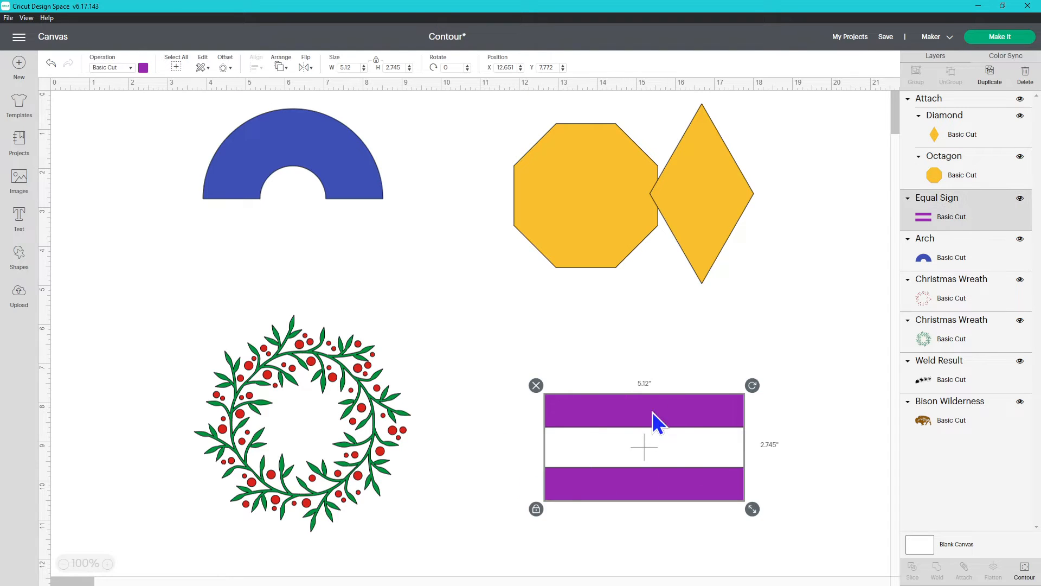
{"action": "left_click", "coordinate": [1031, 578]}
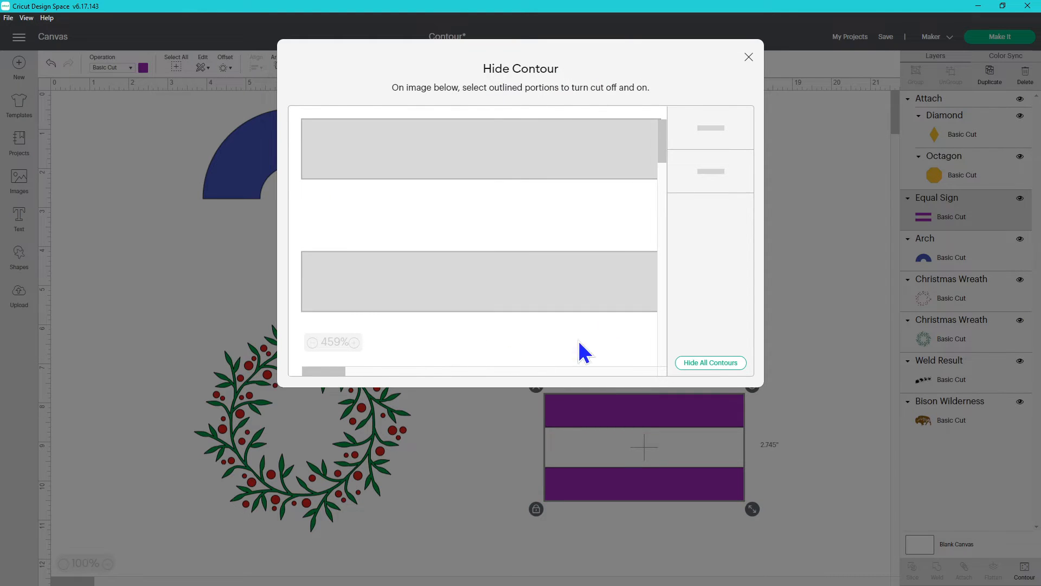
{"action": "left_click", "coordinate": [313, 342]}
{"action": "left_click", "coordinate": [313, 342]}
{"action": "left_click", "coordinate": [312, 342]}
{"action": "left_click", "coordinate": [312, 342]}
{"action": "left_click", "coordinate": [312, 342]}
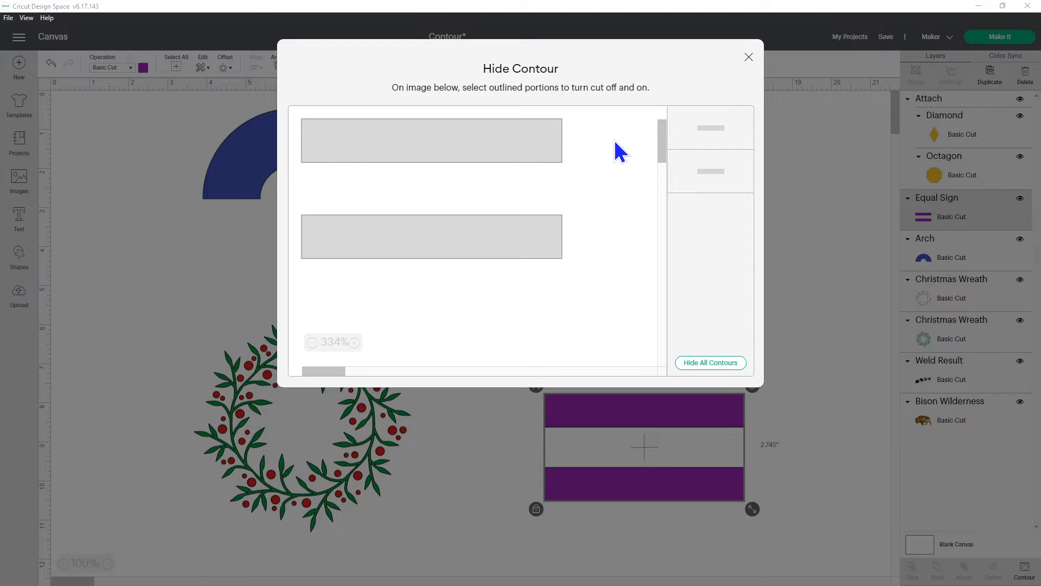
{"action": "left_click", "coordinate": [465, 242]}
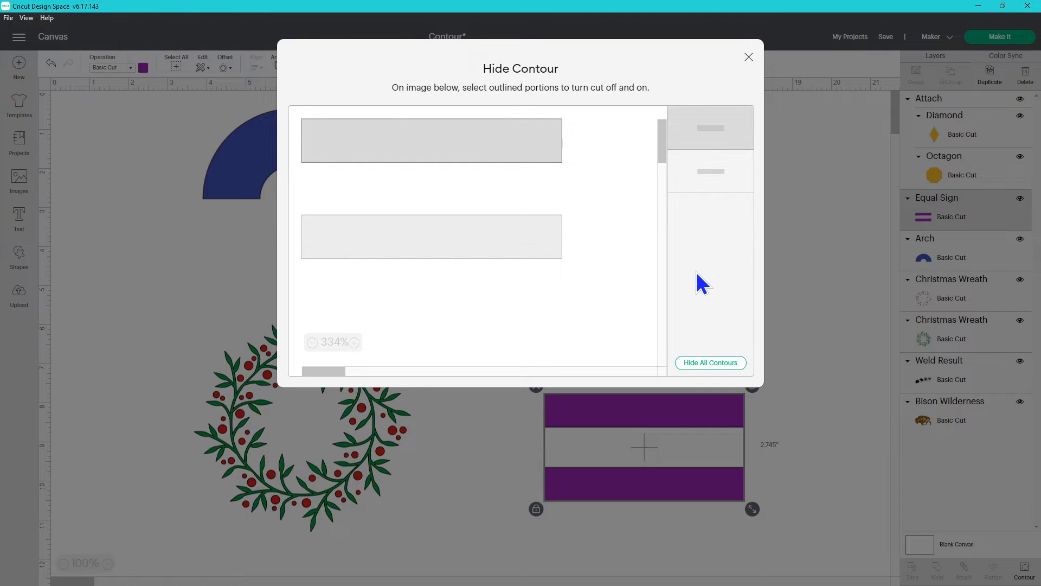
{"action": "left_click", "coordinate": [749, 59]}
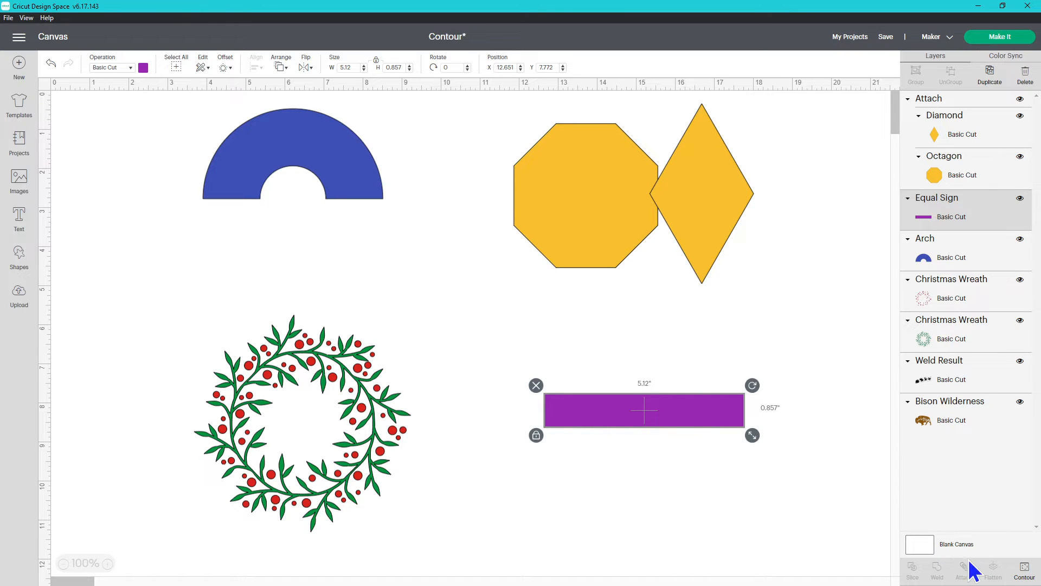
Step: Restore the hidden lower bar of the equal sign with Contour
{"action": "left_click", "coordinate": [1025, 576]}
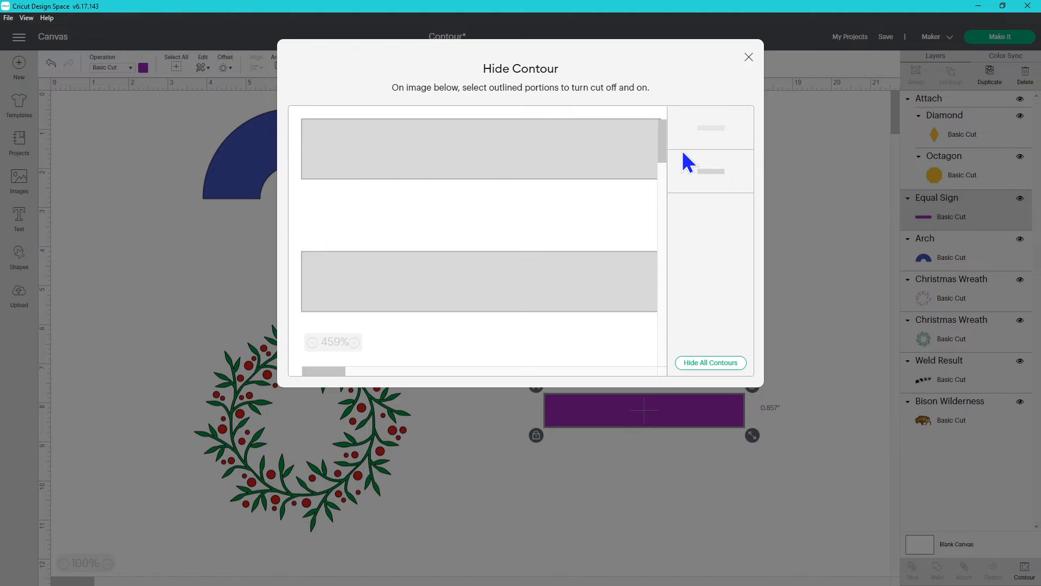
{"action": "left_click", "coordinate": [748, 58]}
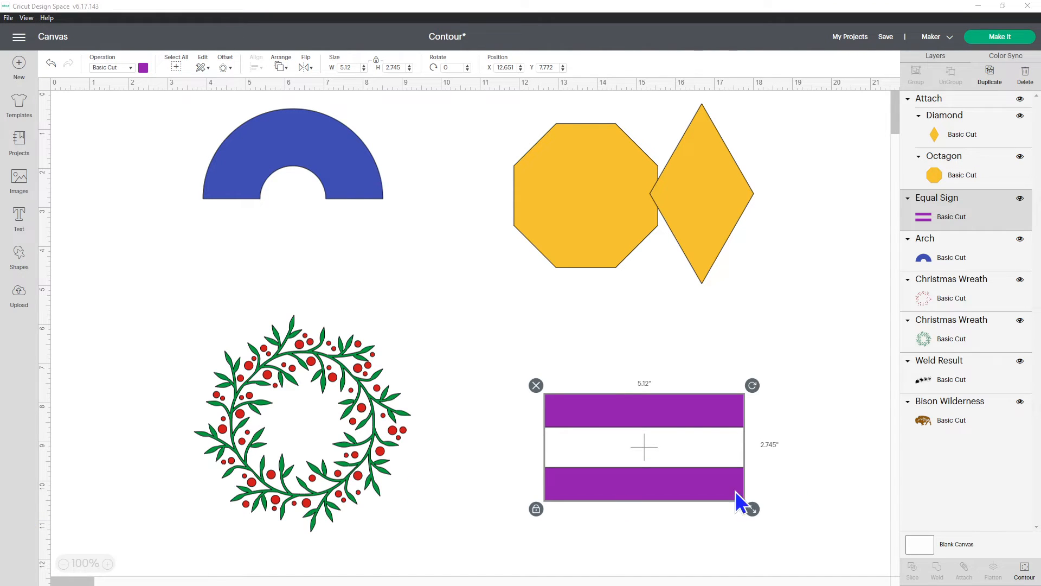
{"action": "left_click", "coordinate": [1024, 571]}
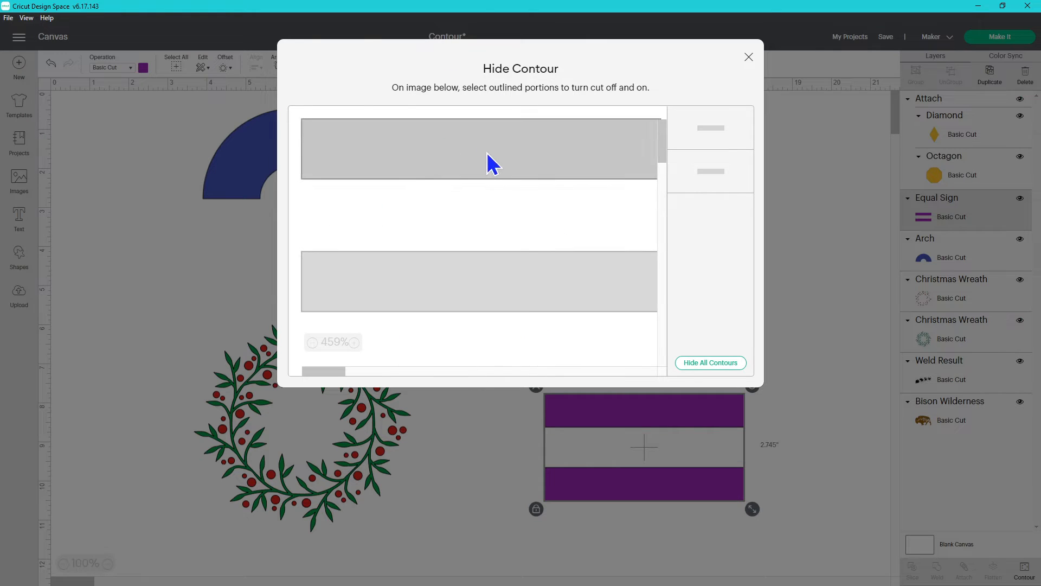
{"action": "left_click", "coordinate": [749, 57]}
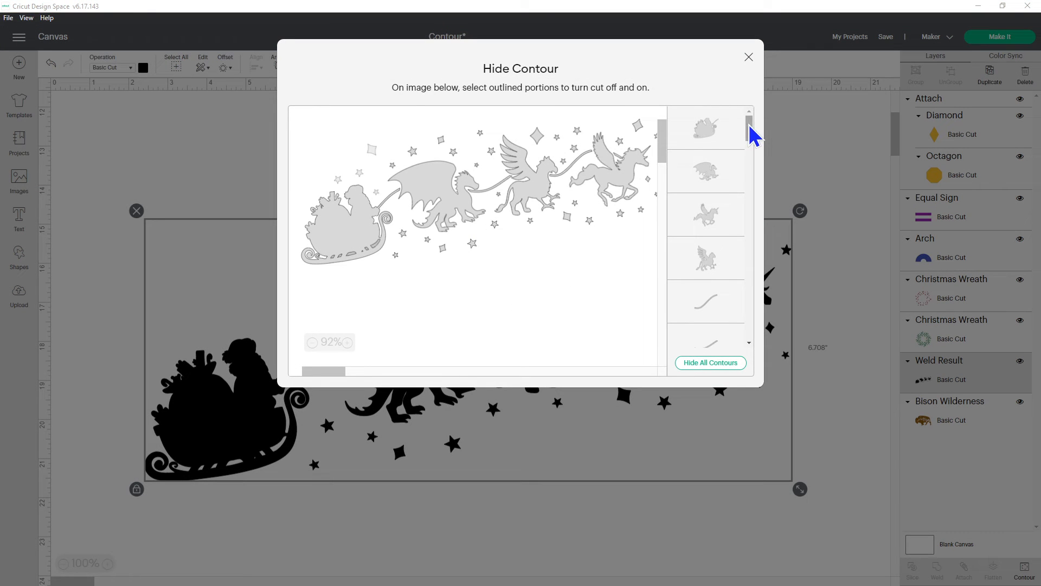
Step: Hide the small star and sparkle contours around the black sleigh and flying creatures design
{"action": "left_click_drag", "start_coordinate": [750, 124], "coordinate": [753, 349]}
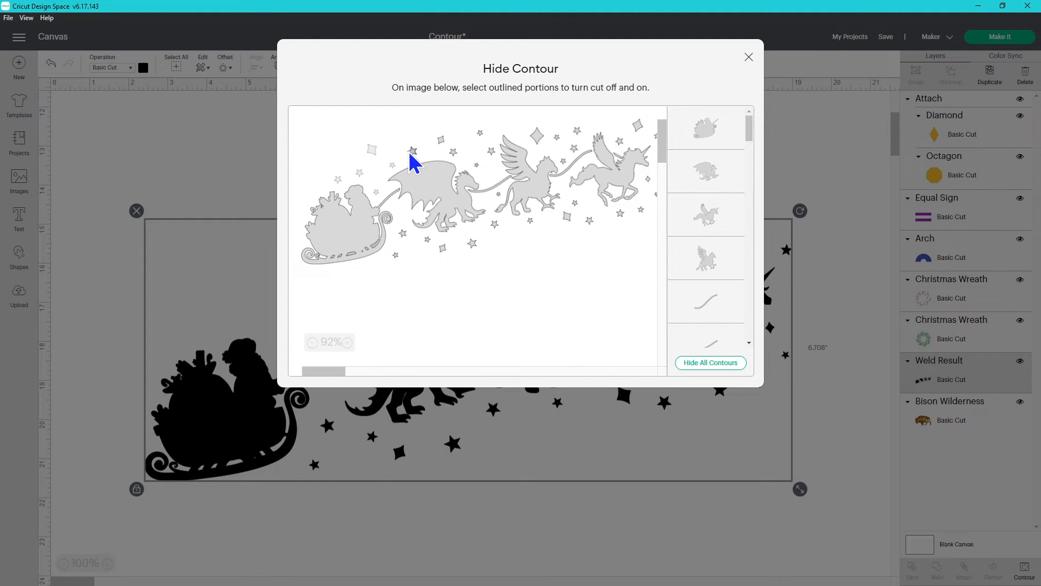
{"action": "scroll", "coordinate": [706, 211], "scroll_direction": "down", "scroll_amount": 1}
{"action": "scroll", "coordinate": [711, 226], "scroll_direction": "down", "scroll_amount": 2}
{"action": "left_click", "coordinate": [715, 204]}
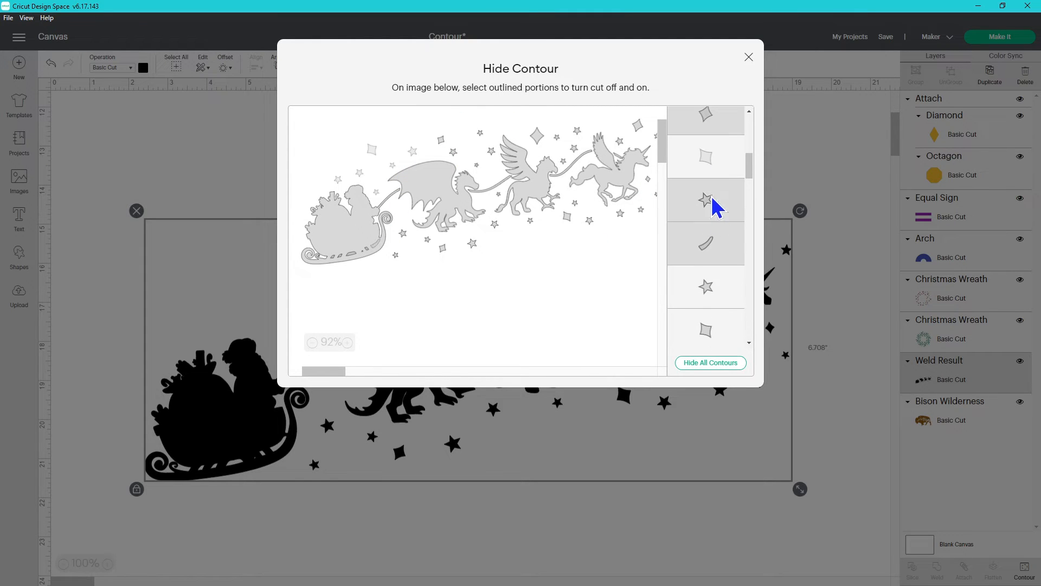
{"action": "left_click", "coordinate": [711, 341]}
{"action": "scroll", "coordinate": [722, 288], "scroll_direction": "down", "scroll_amount": 1}
{"action": "left_click", "coordinate": [727, 291]}
{"action": "left_click", "coordinate": [721, 336]}
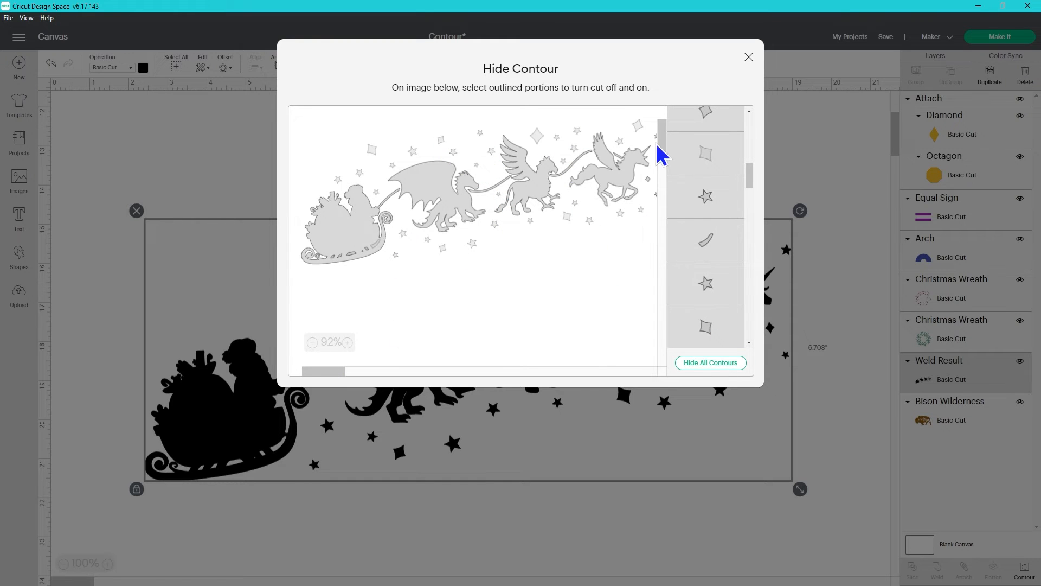
{"action": "key", "text": "Escape"}
Step: Hide all inner contours of the Bison Wilderness image to leave a solid silhouette
{"action": "left_click", "coordinate": [671, 223]}
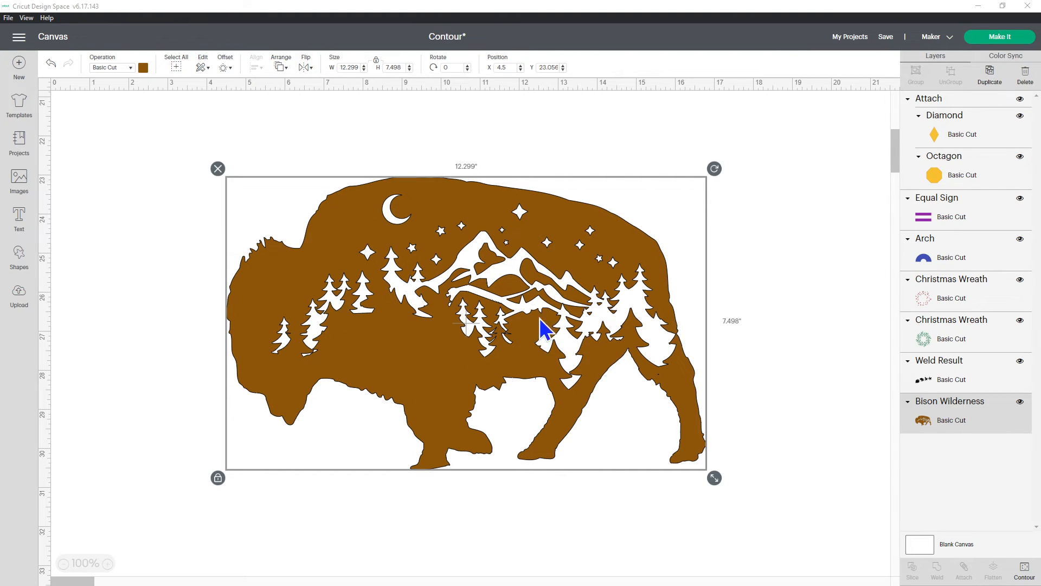
{"action": "left_click", "coordinate": [1023, 569]}
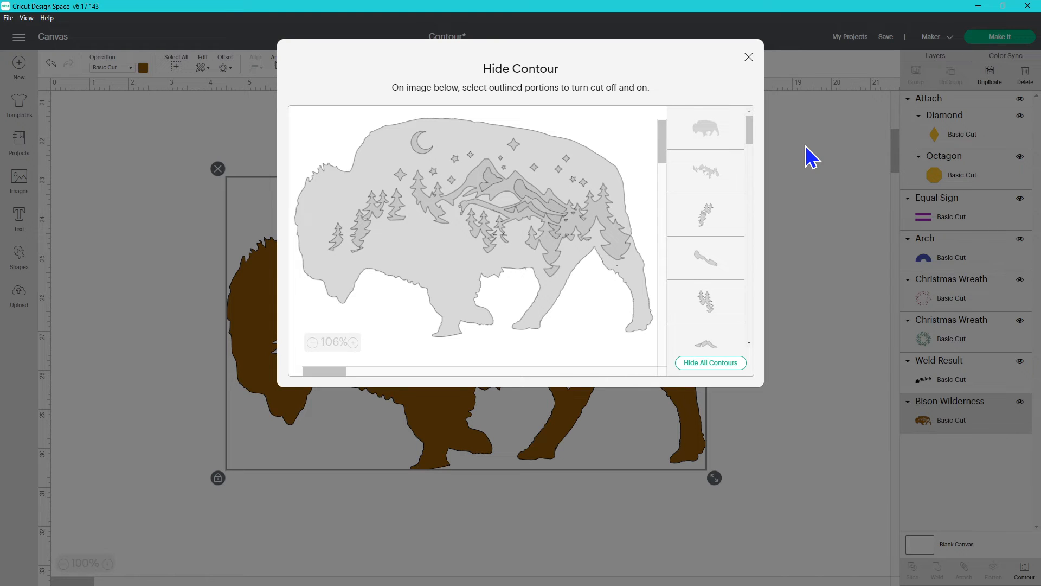
{"action": "left_click", "coordinate": [708, 363]}
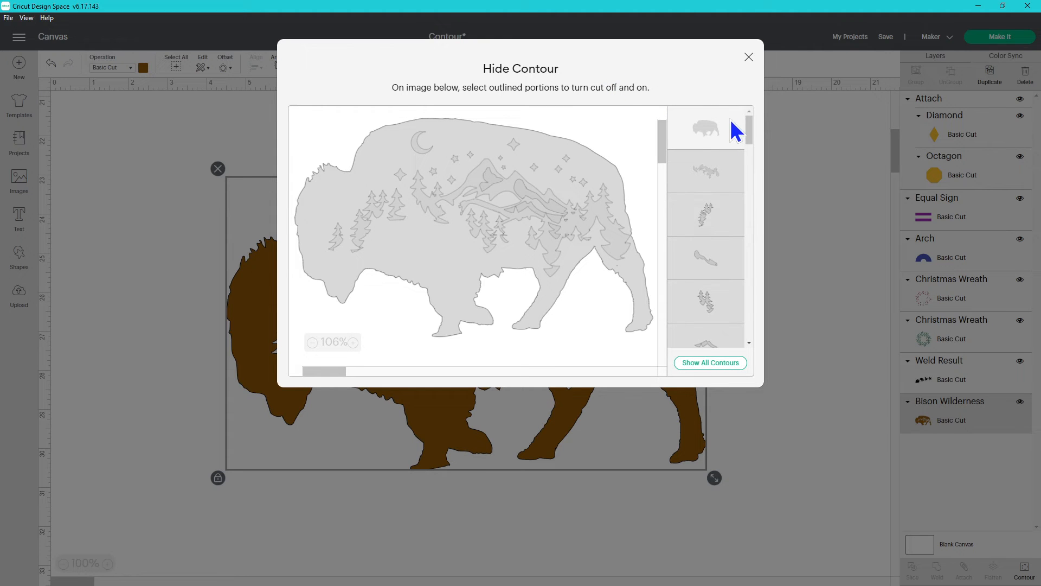
{"action": "left_click", "coordinate": [748, 57]}
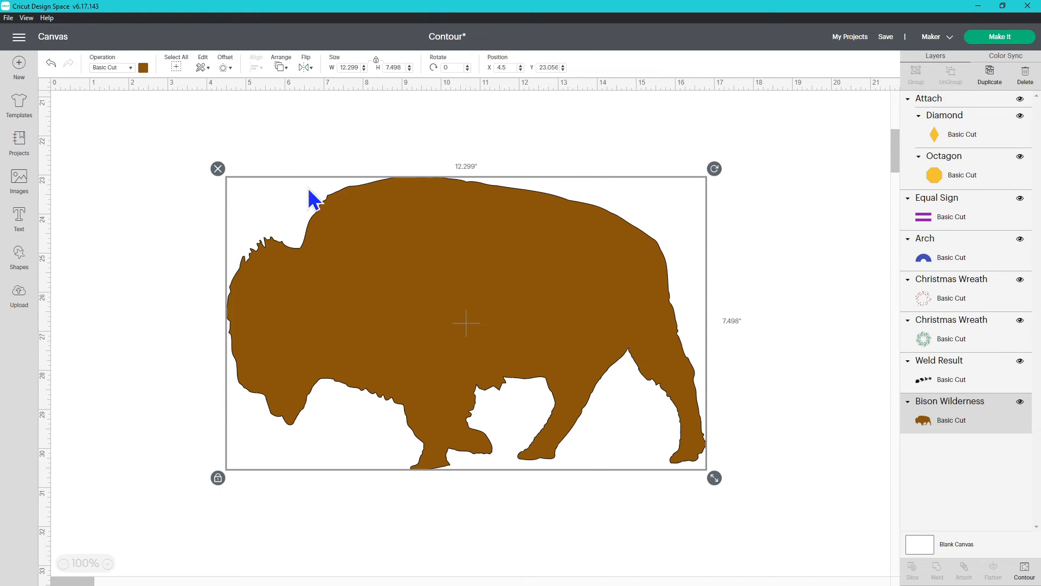
Step: Show the moon contour of the Bison Wilderness image and hide the bison's body outline, leaving only the moon
{"action": "left_click", "coordinate": [1025, 570]}
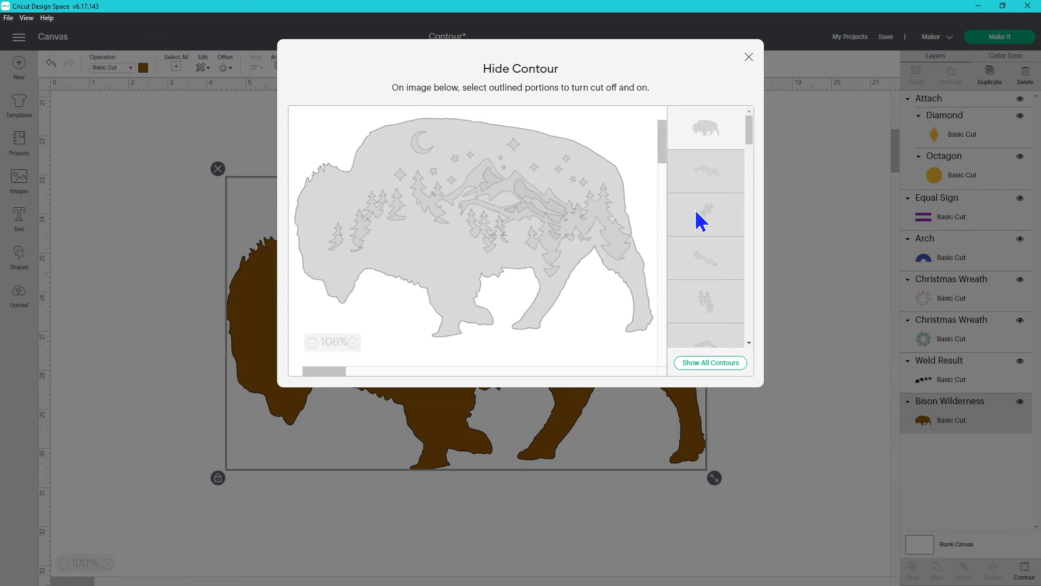
{"action": "scroll", "coordinate": [714, 255], "scroll_direction": "down", "scroll_amount": 3}
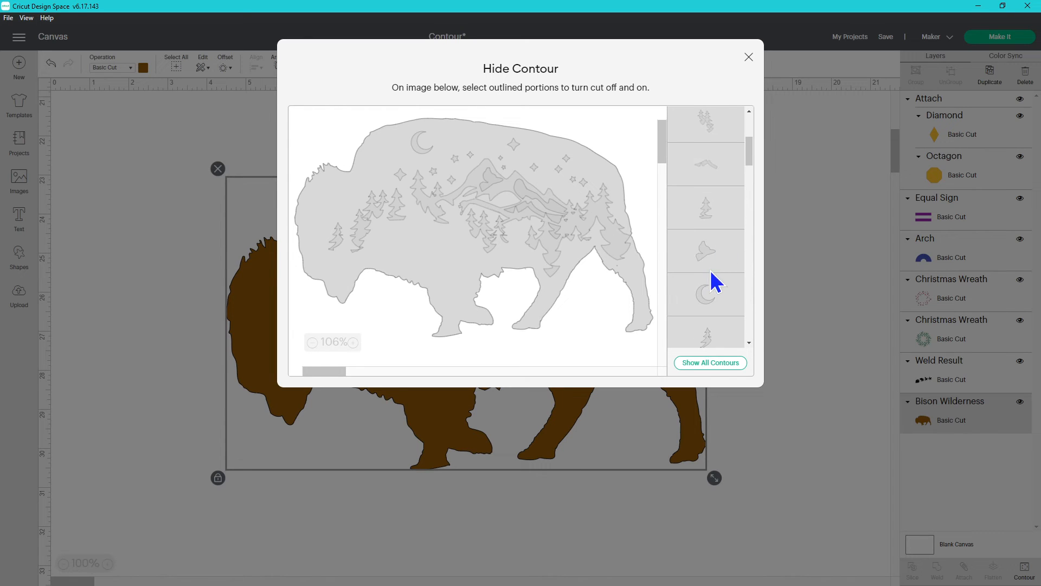
{"action": "left_click", "coordinate": [698, 300]}
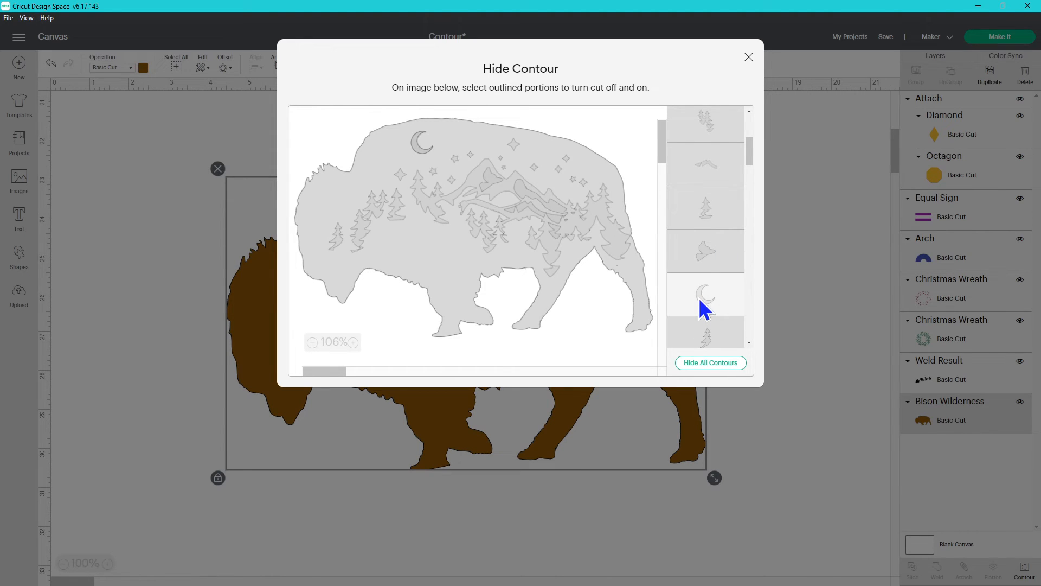
{"action": "left_click", "coordinate": [707, 124]}
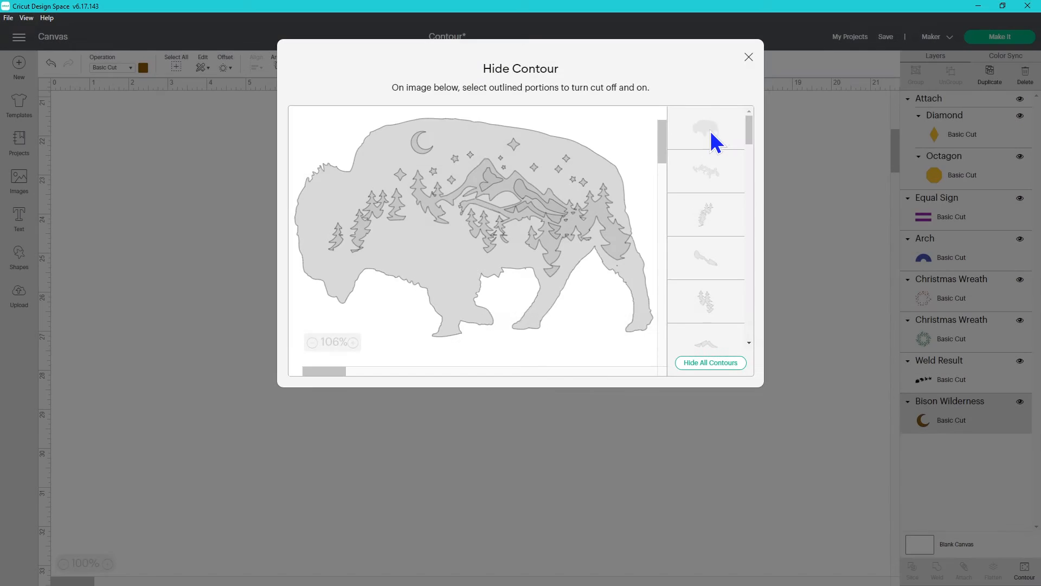
Step: With all contours of the Bison Wilderness image shown, hide only the bison's outer body contour, keeping the scenery
{"action": "left_click", "coordinate": [711, 127]}
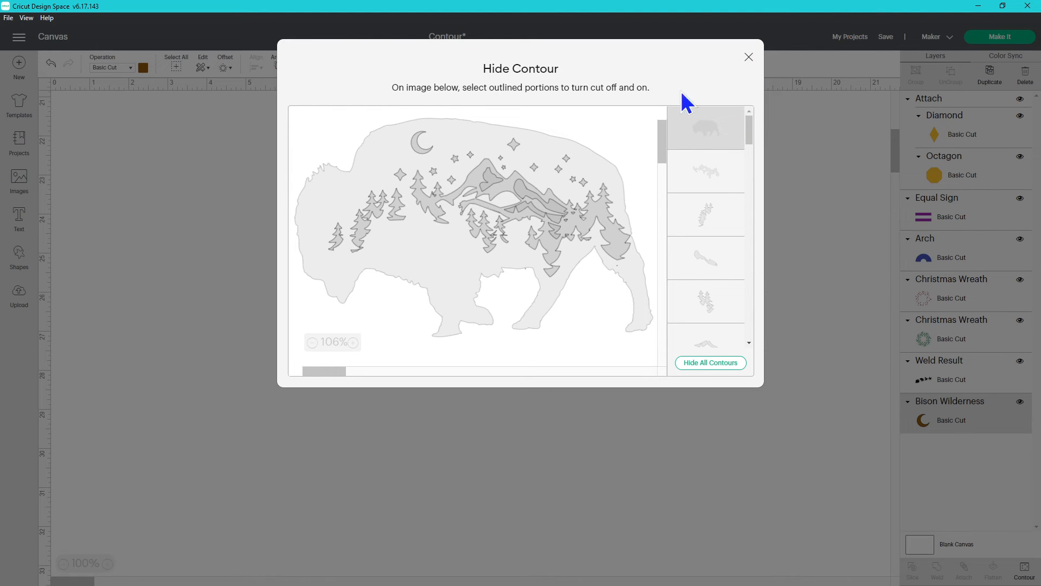
{"action": "left_click", "coordinate": [748, 58]}
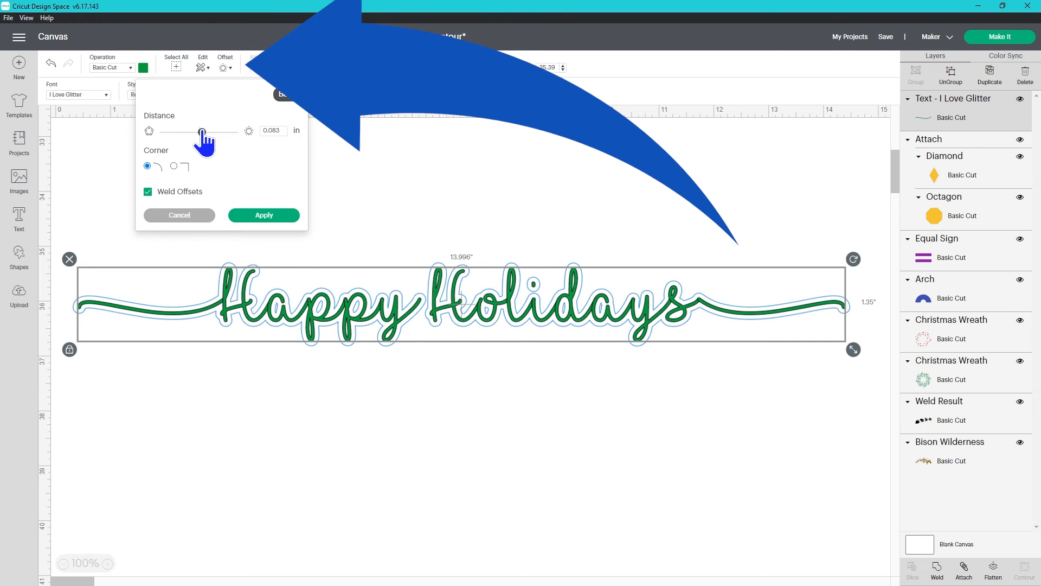
Step: Apply a 0.111 in offset with rounded corners and welded offsets to the Happy Holidays text
{"action": "left_click_drag", "start_coordinate": [206, 132], "coordinate": [203, 132]}
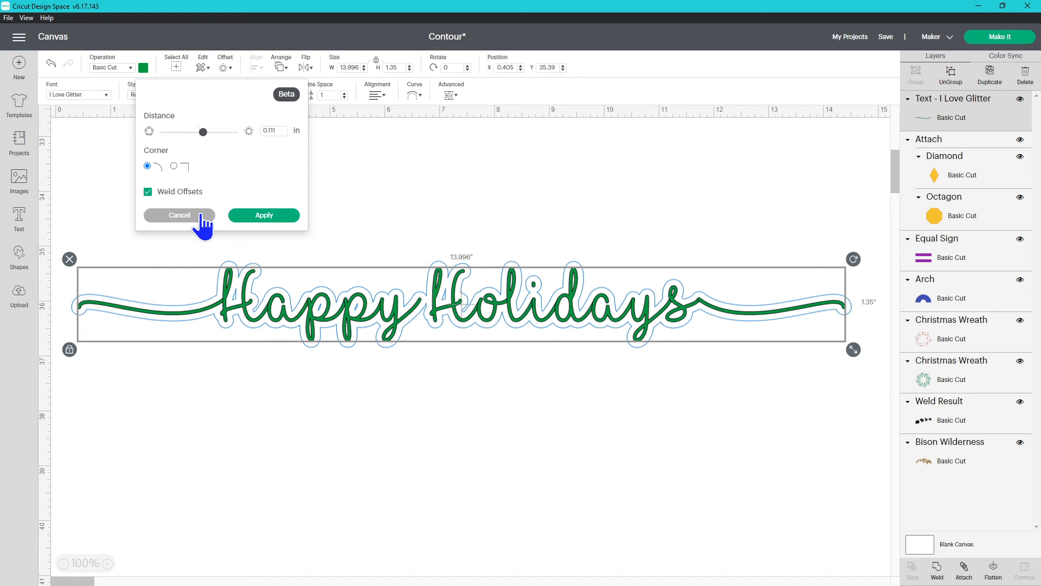
{"action": "left_click", "coordinate": [282, 218]}
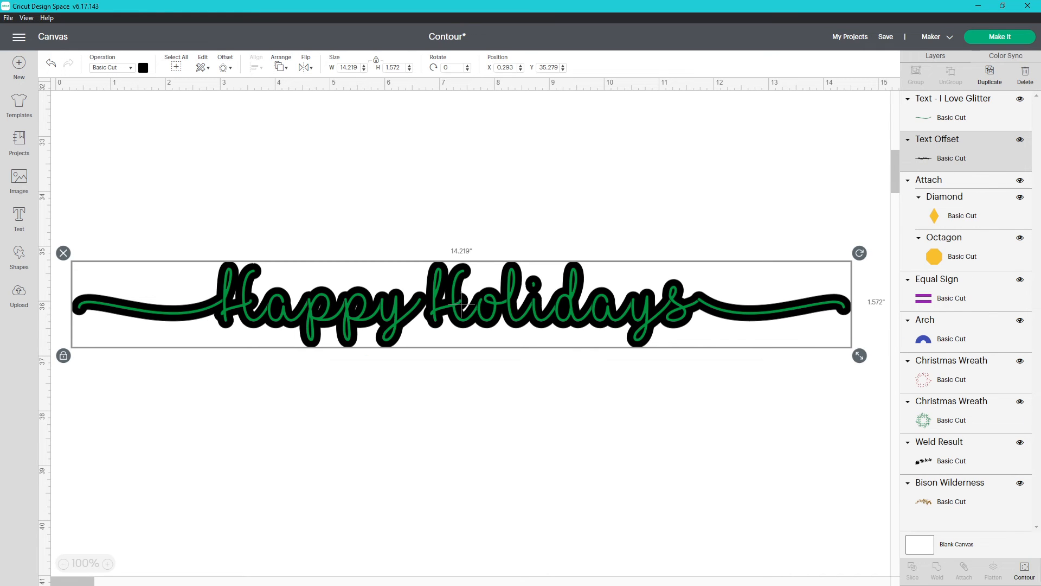
Step: Hide the four small inner contours of the Happy Holidays text offset with Contour
{"action": "left_click", "coordinate": [1024, 569]}
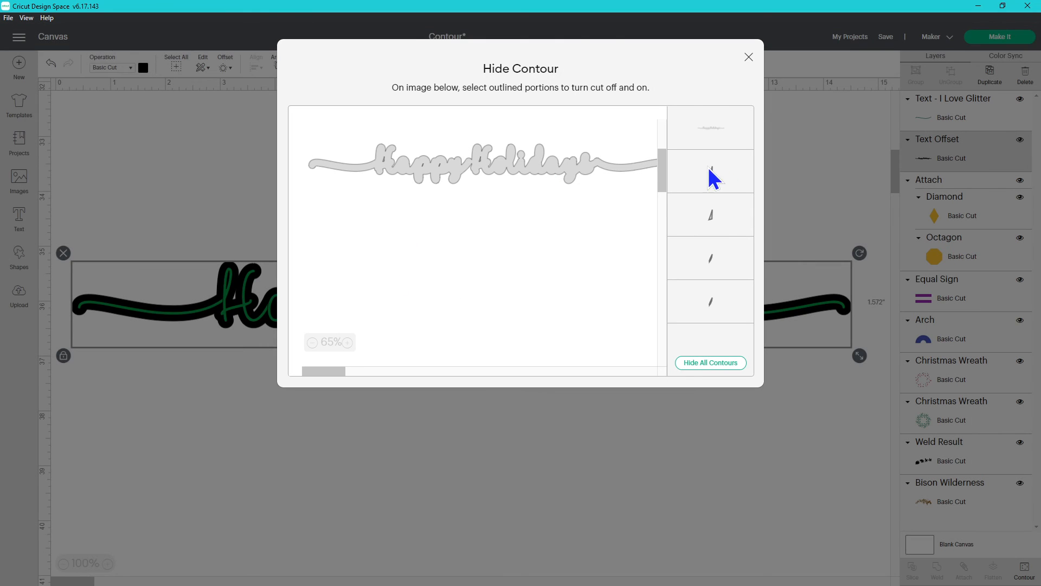
{"action": "left_click", "coordinate": [721, 178]}
{"action": "left_click", "coordinate": [725, 219]}
{"action": "left_click", "coordinate": [721, 302]}
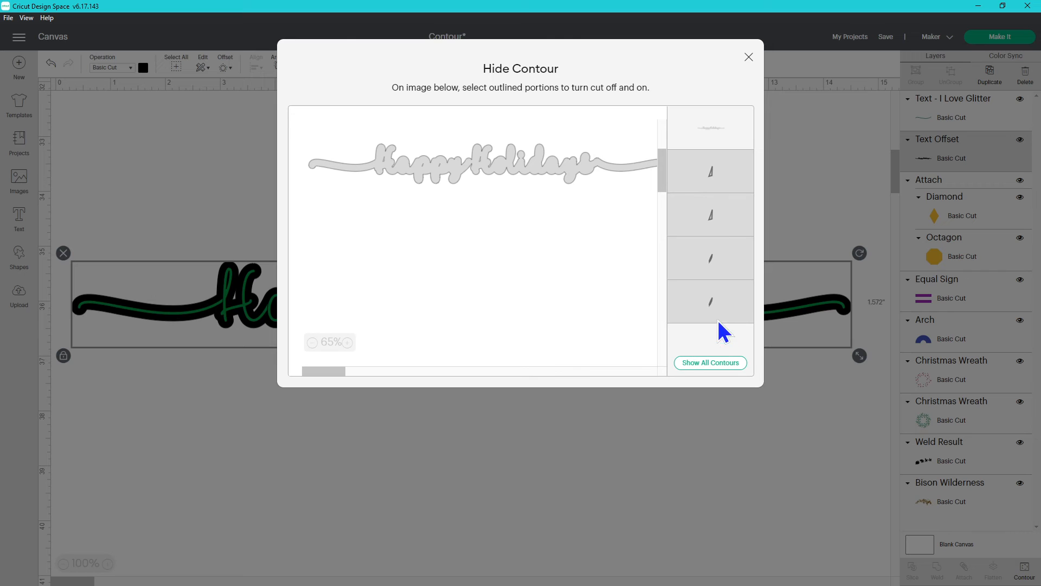
Step: Close the contour editing of the Happy Holidays text offset and deselect the offset
{"action": "left_click", "coordinate": [749, 56]}
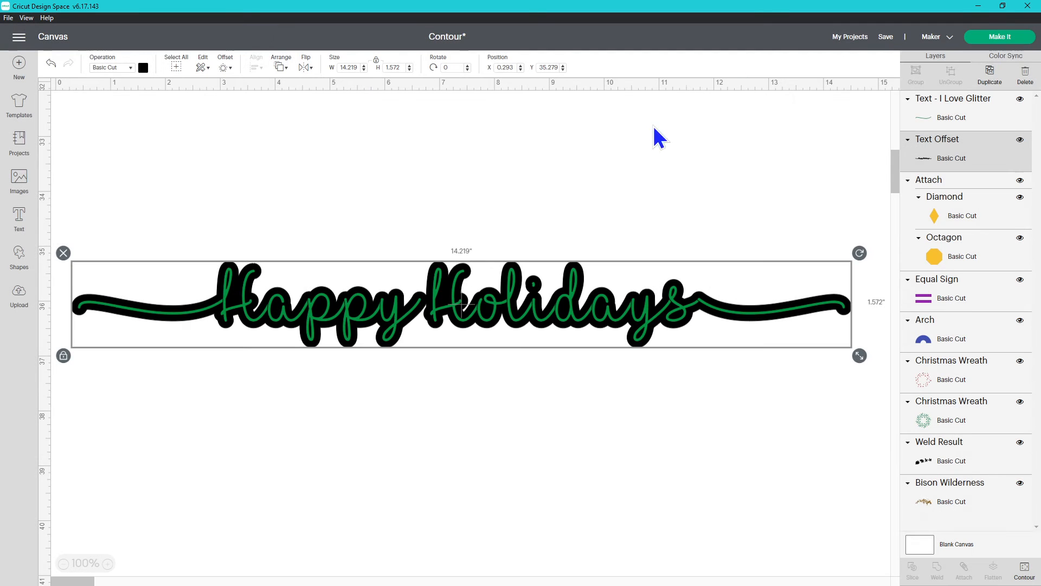
{"action": "left_click", "coordinate": [408, 177]}
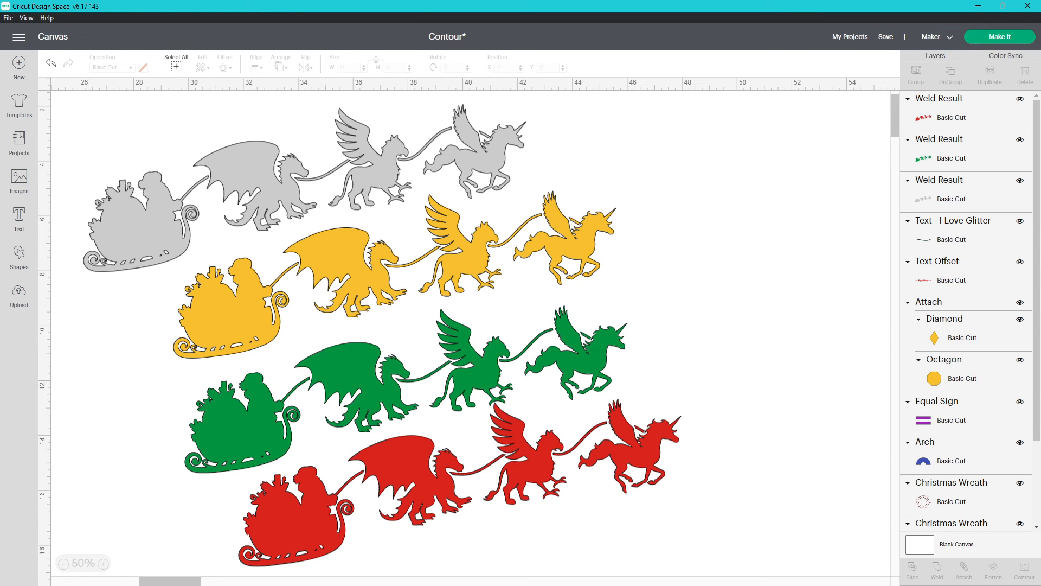
Step: Hide all contours of the grey sleigh design except the unicorn, and select the yellow sleigh design
{"action": "left_click", "coordinate": [482, 174]}
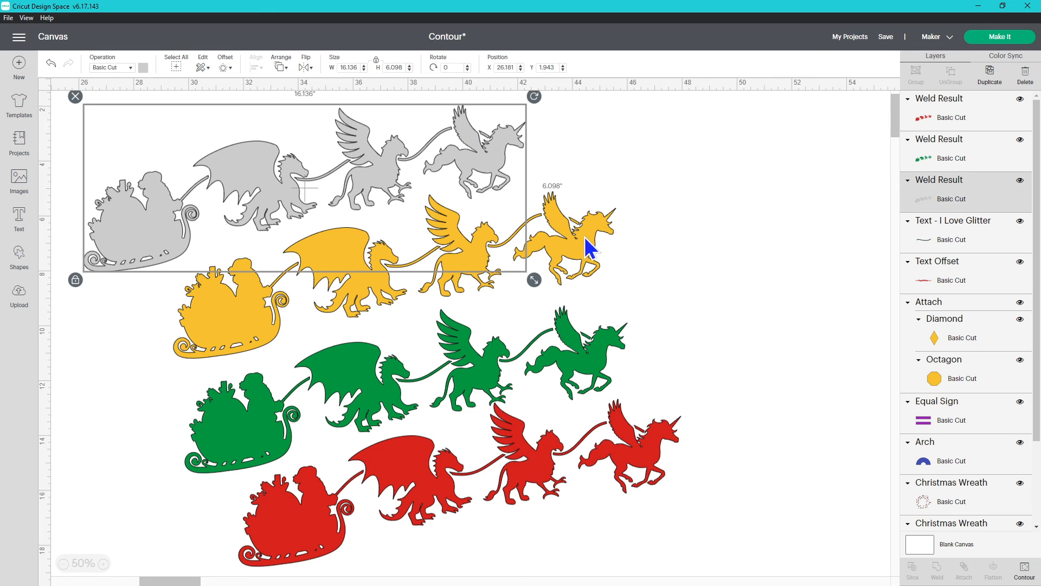
{"action": "left_click", "coordinate": [1025, 570]}
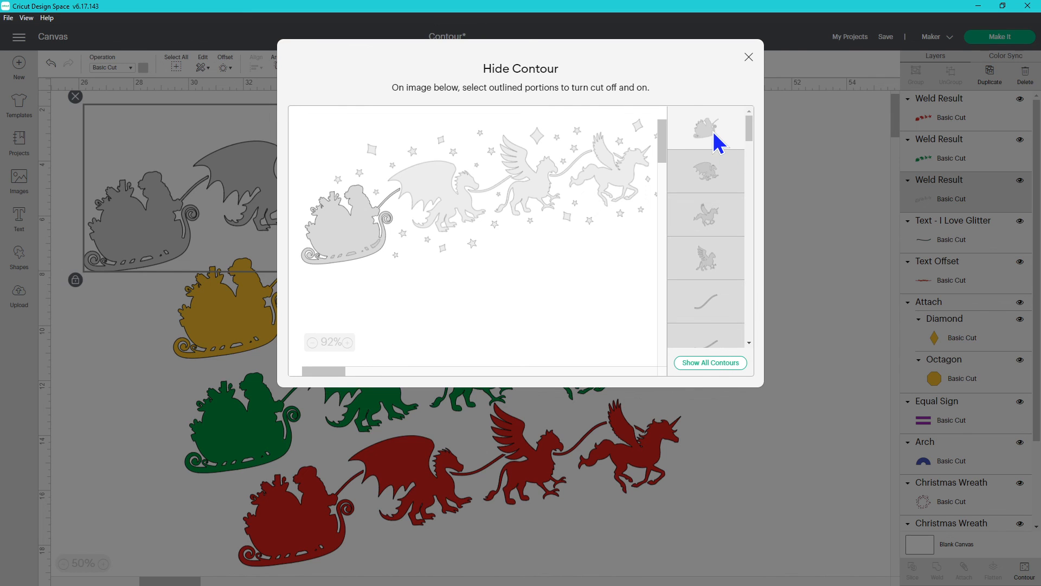
{"action": "left_click", "coordinate": [615, 176]}
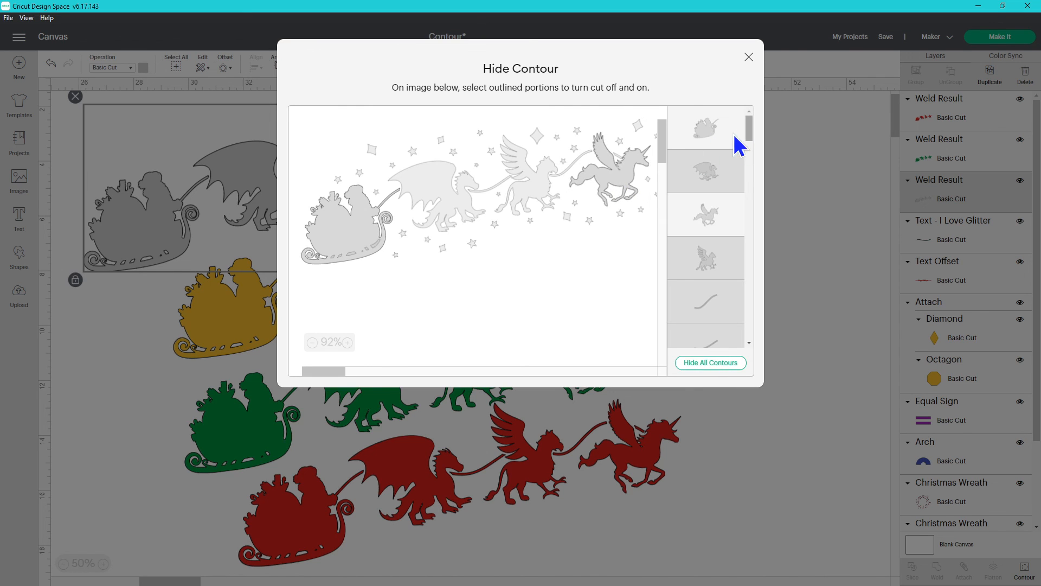
{"action": "left_click", "coordinate": [716, 133]}
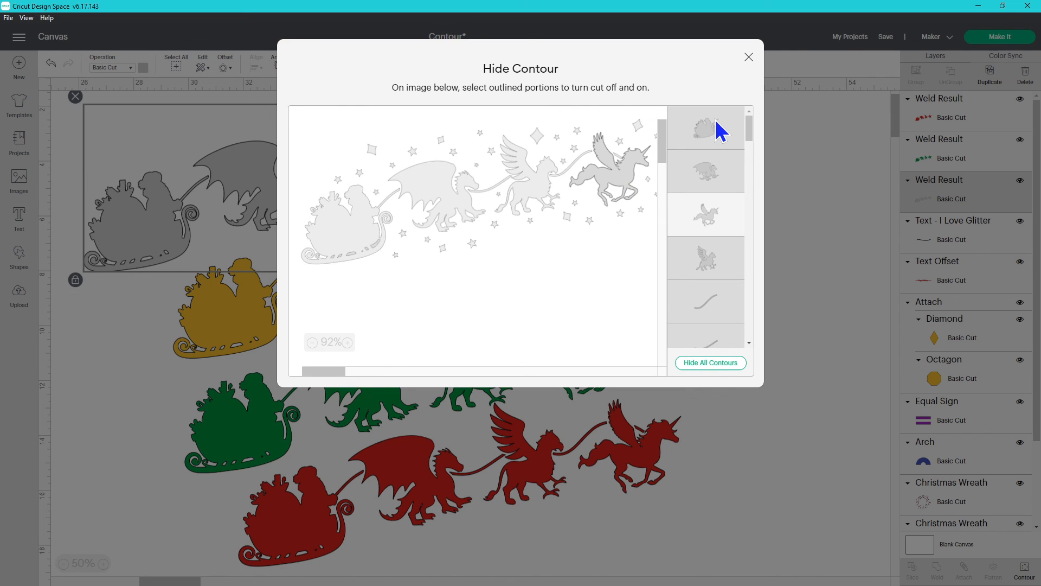
{"action": "left_click", "coordinate": [749, 57]}
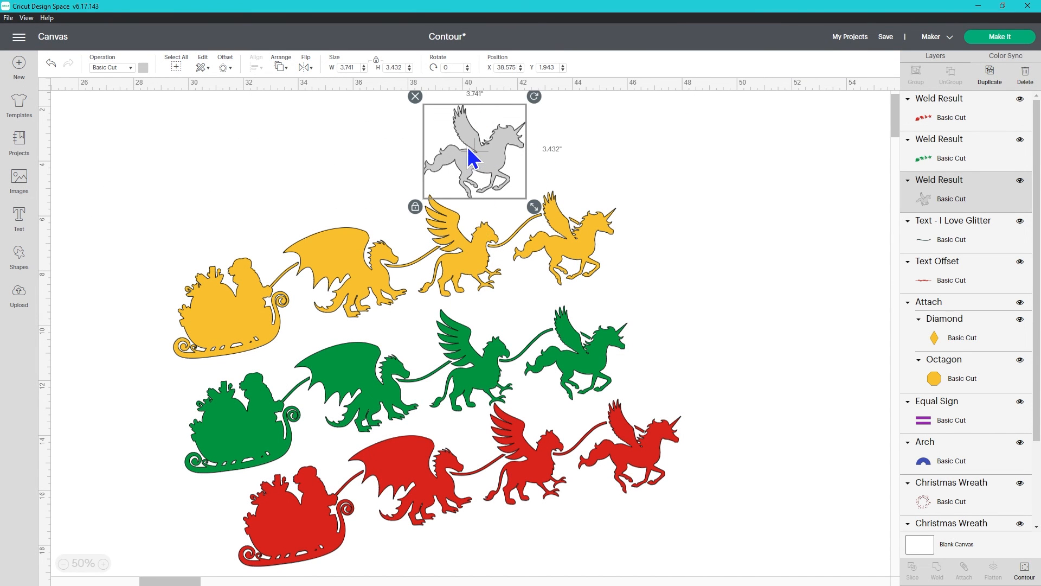
{"action": "left_click", "coordinate": [594, 248]}
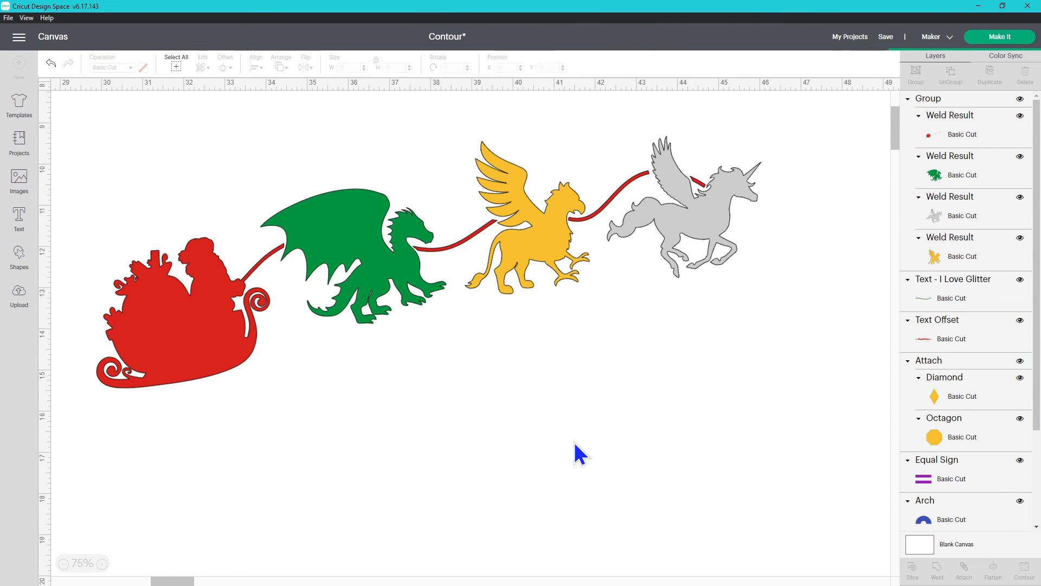